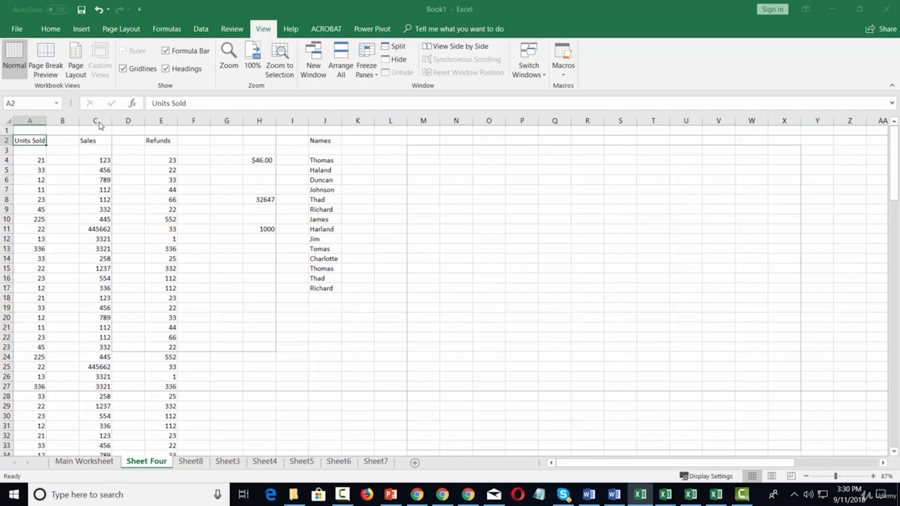
Format the Sales column as Currency with the $ symbol and 0 decimal places
click(97, 120)
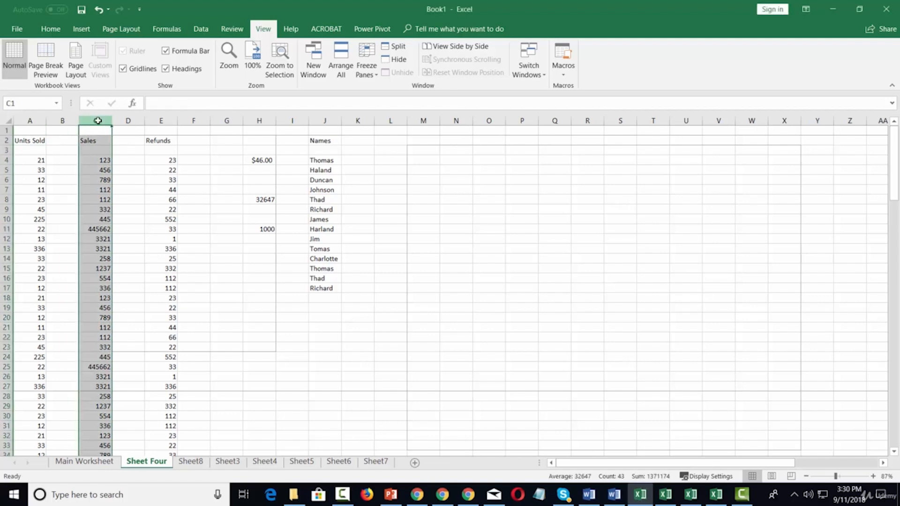
right_click(95, 150)
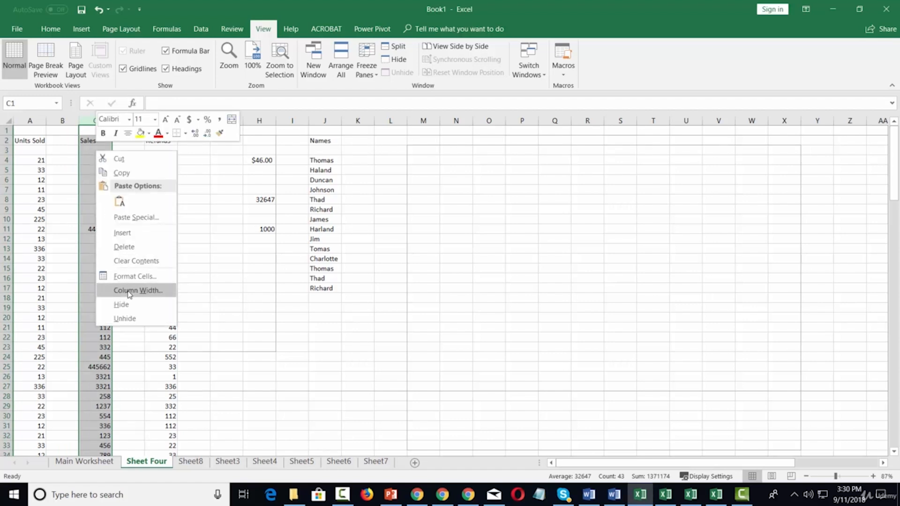
click(132, 277)
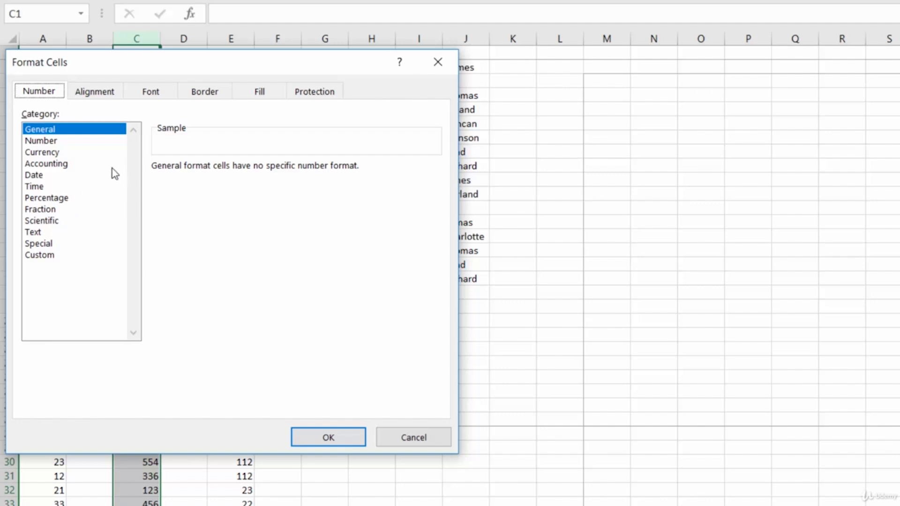
click(53, 154)
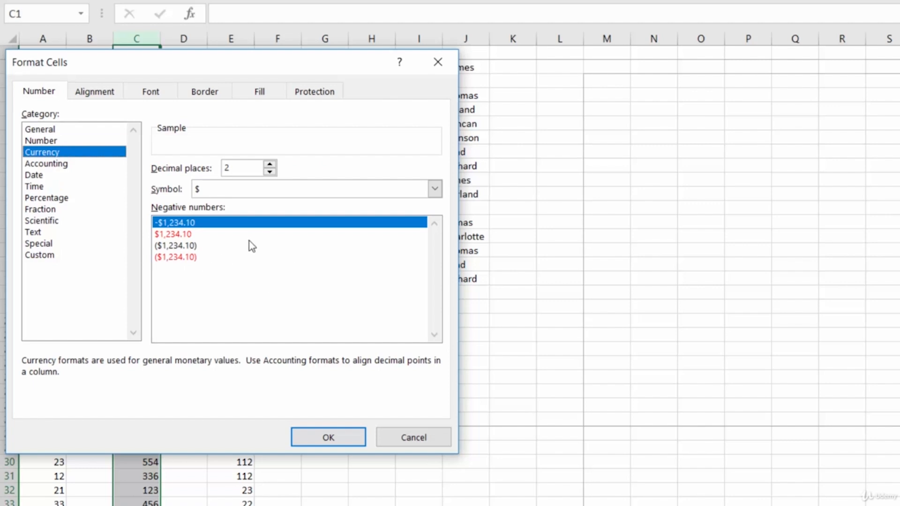
click(435, 192)
click(437, 194)
click(437, 194)
click(271, 172)
click(271, 172)
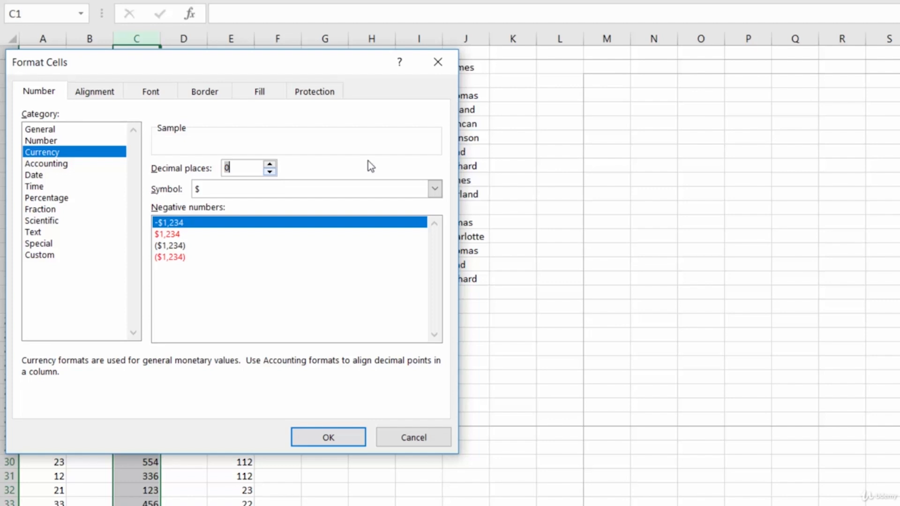
click(322, 438)
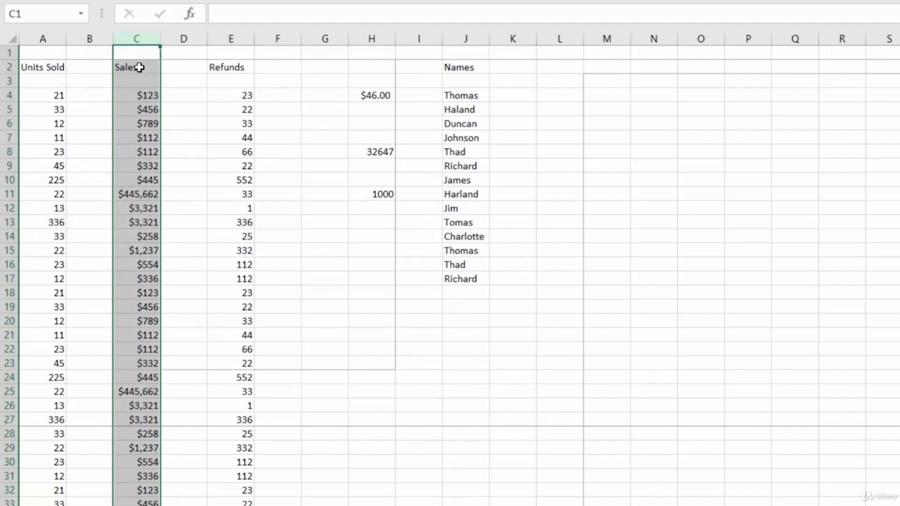
Format the Refunds column as Number with 0 decimal places and no thousands separator
click(232, 39)
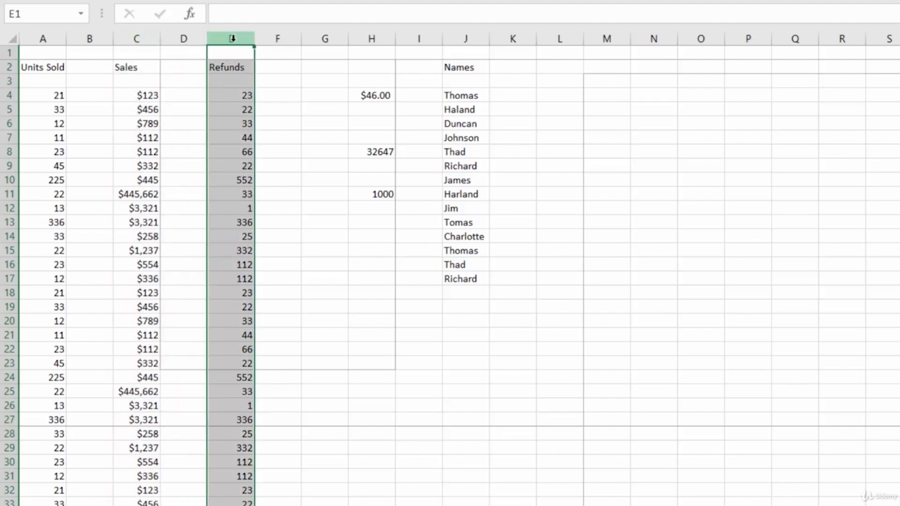
right_click(232, 41)
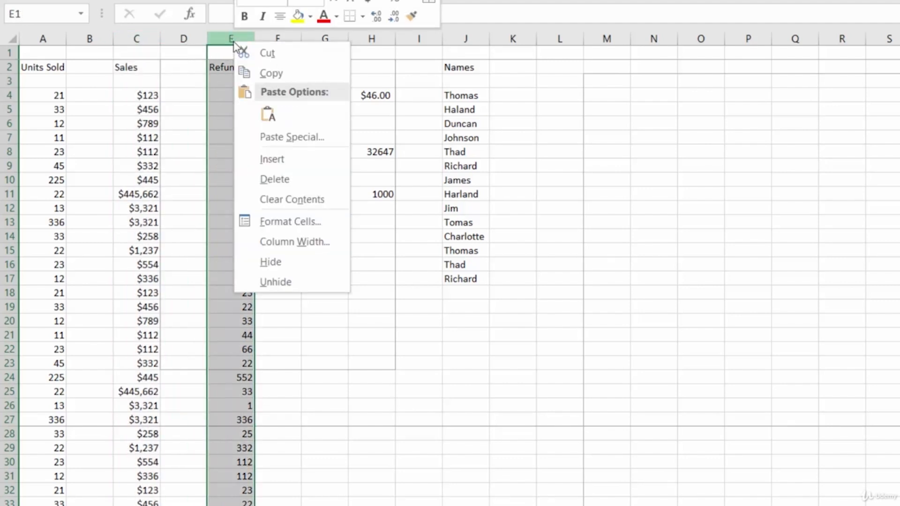
click(268, 221)
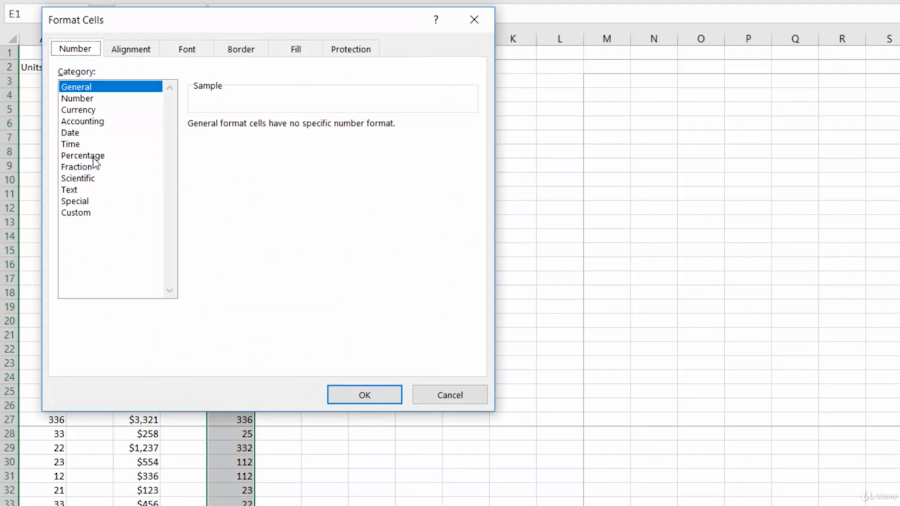
key(Down)
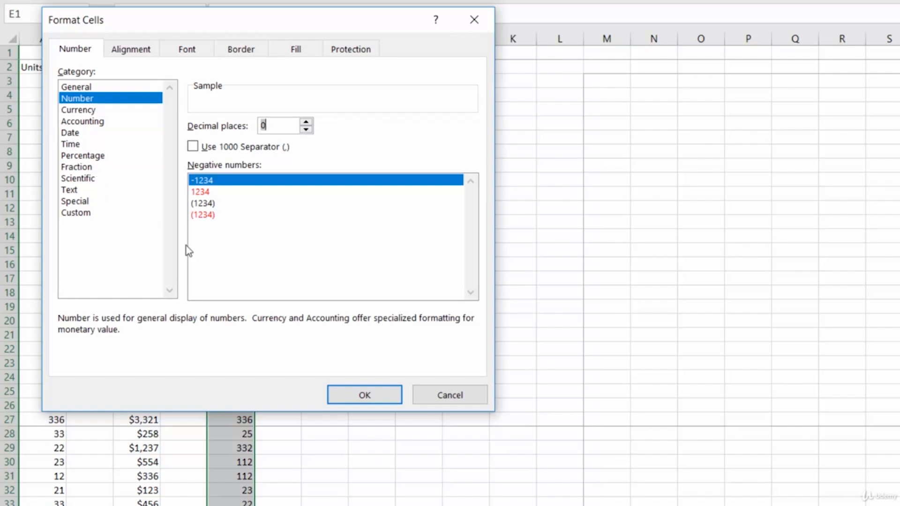
click(363, 399)
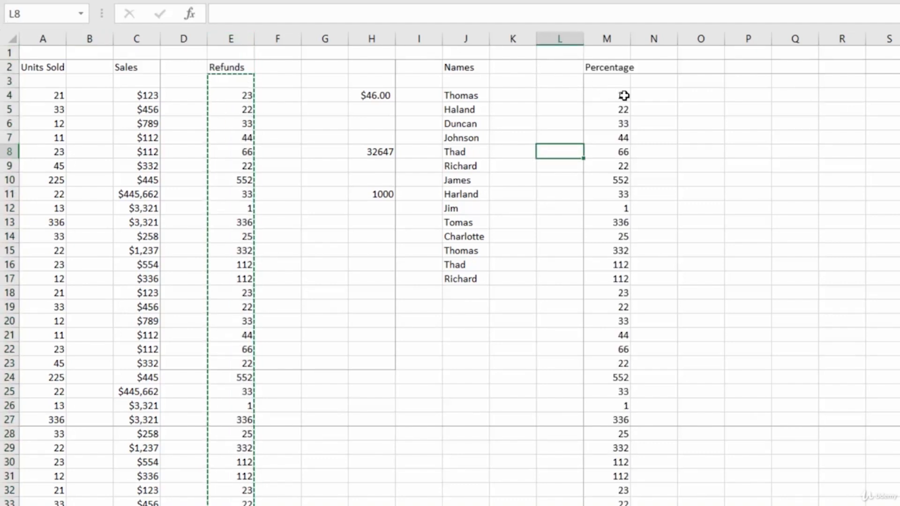
Format column M as Percentage with 0 decimal places and auto-fit its width to the Percentage heading
click(614, 40)
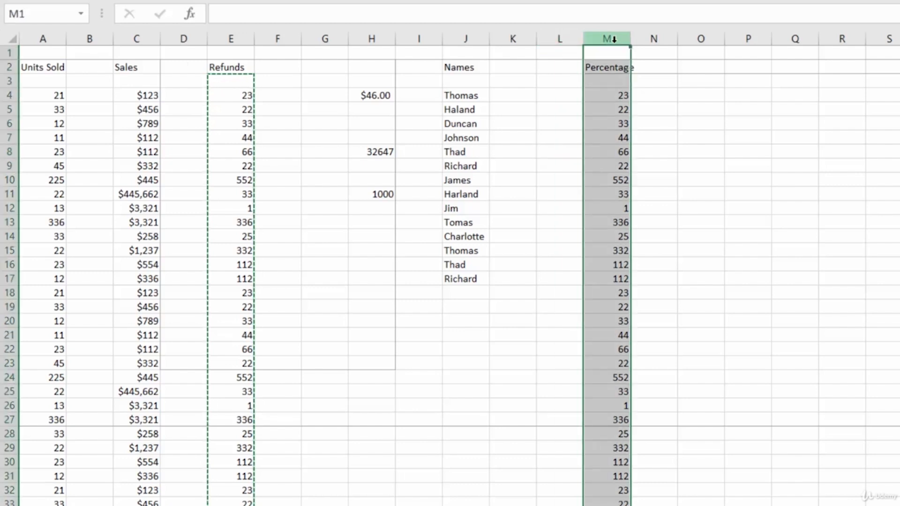
right_click(605, 76)
click(645, 280)
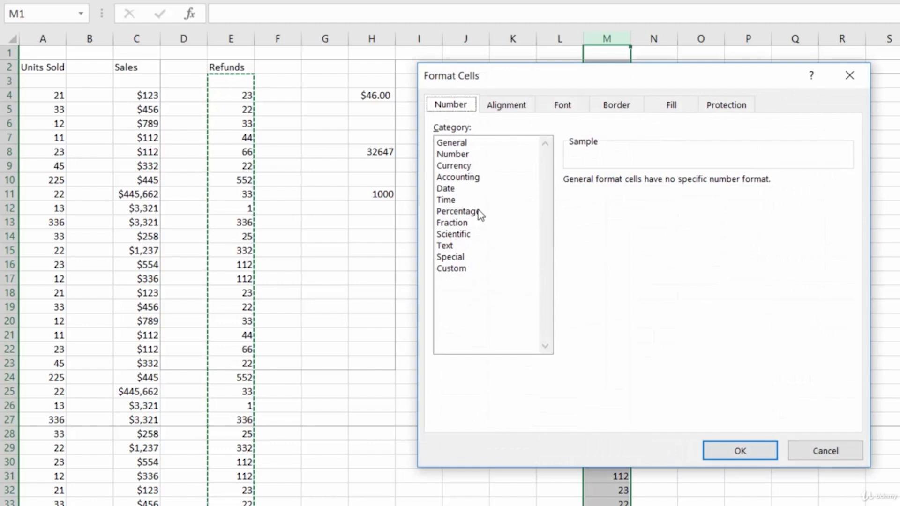
click(478, 215)
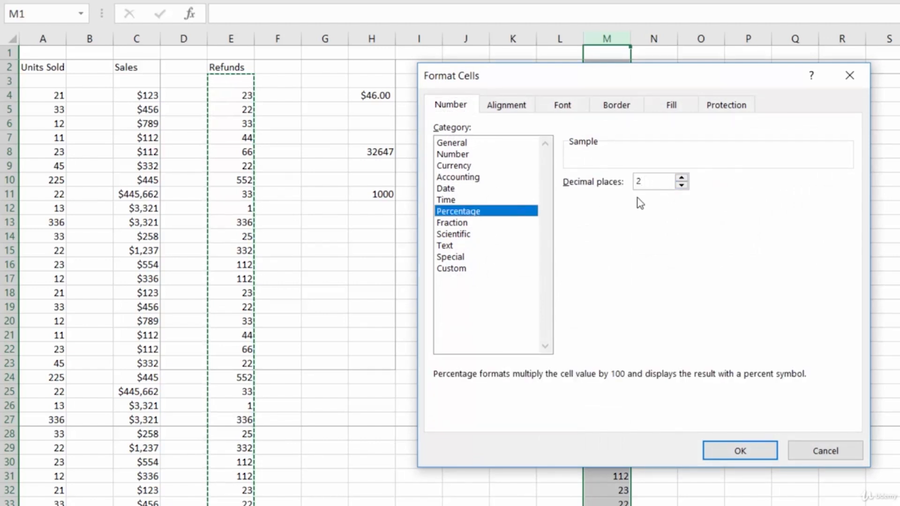
click(681, 186)
click(739, 451)
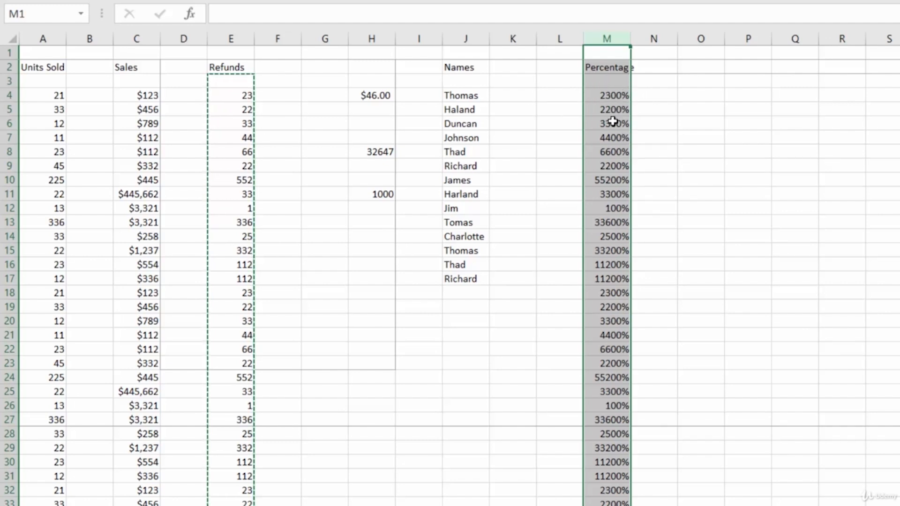
click(612, 70)
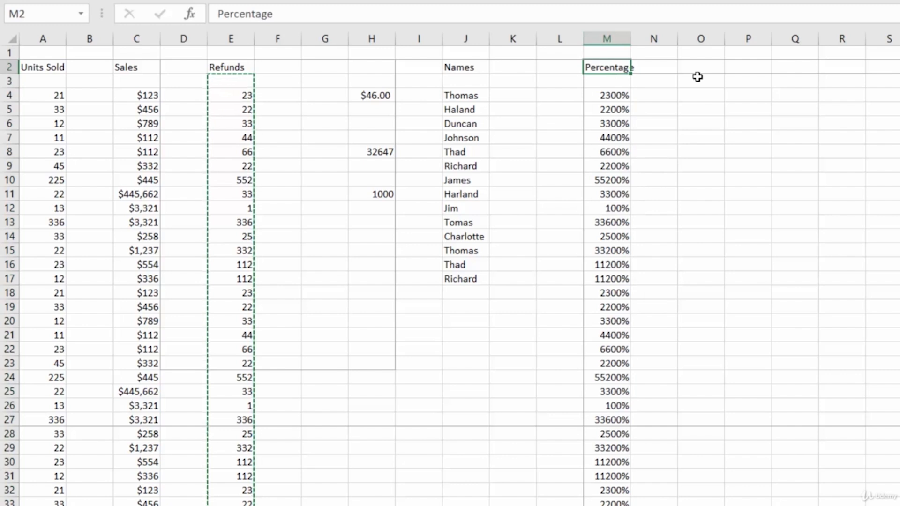
double_click(631, 37)
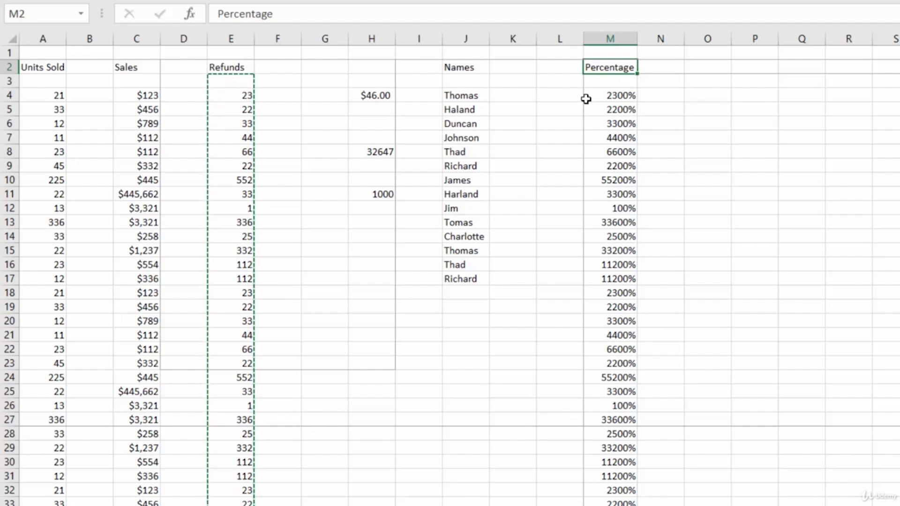
Enter the formula =M4*.01 in cell O4
click(712, 93)
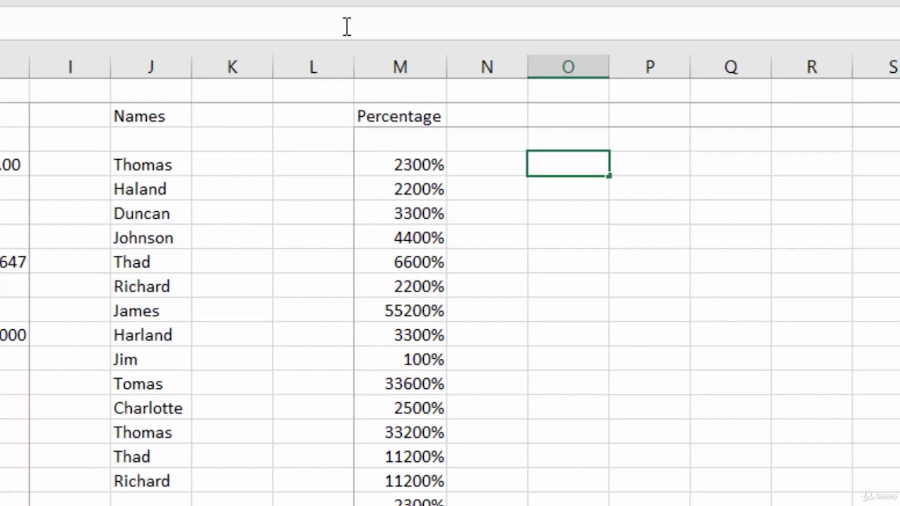
click(415, 160)
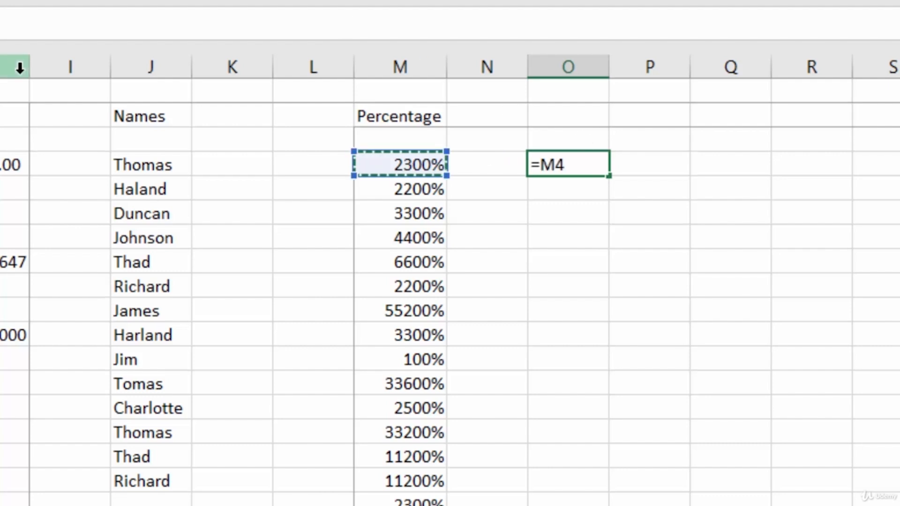
text(*)
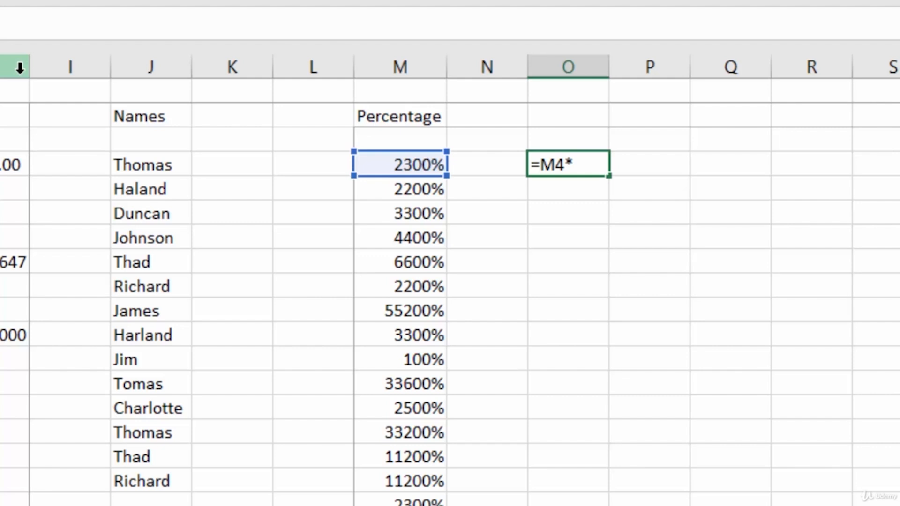
text(.01)
key(Return)
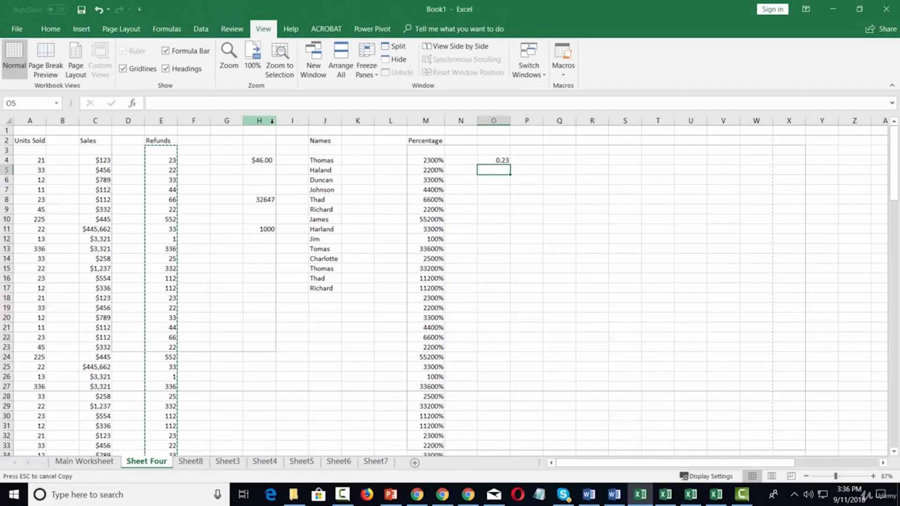
Fill the formula in O4 down column O through row 45
key(Up)
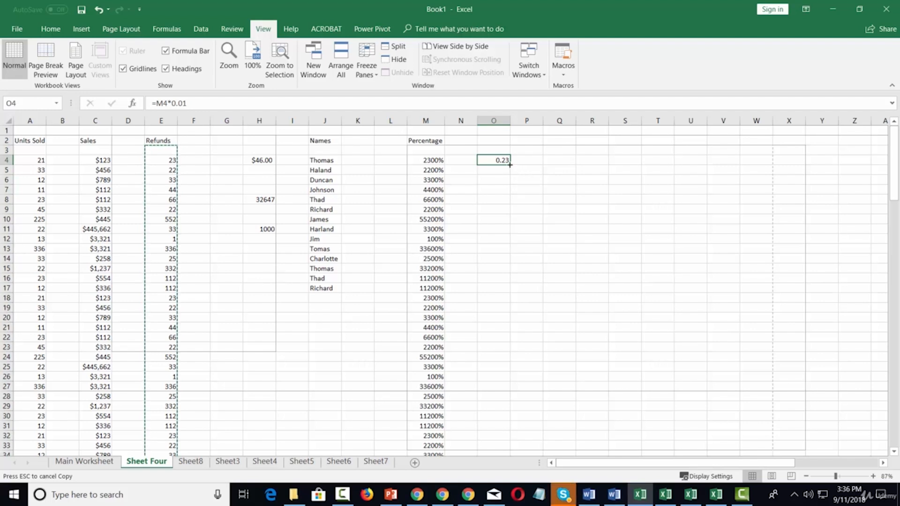
drag(510, 164, 505, 421)
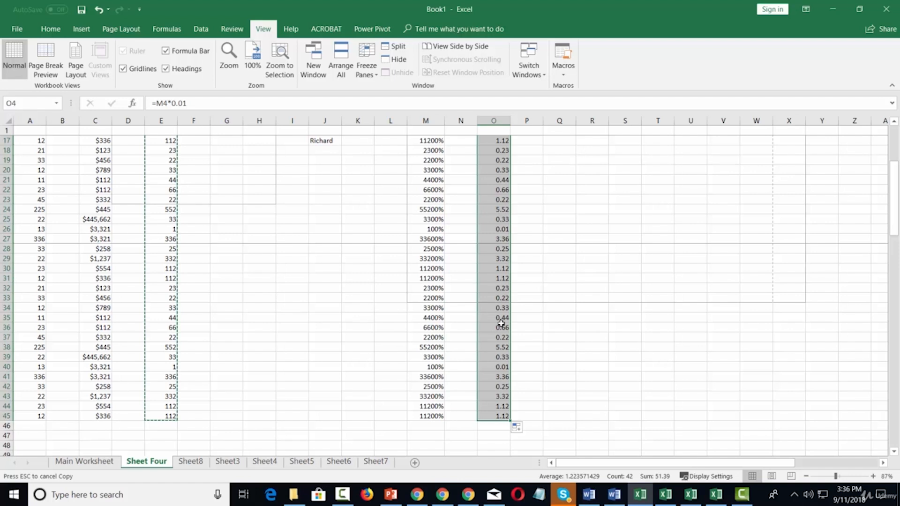
scroll(504, 292, up, 3)
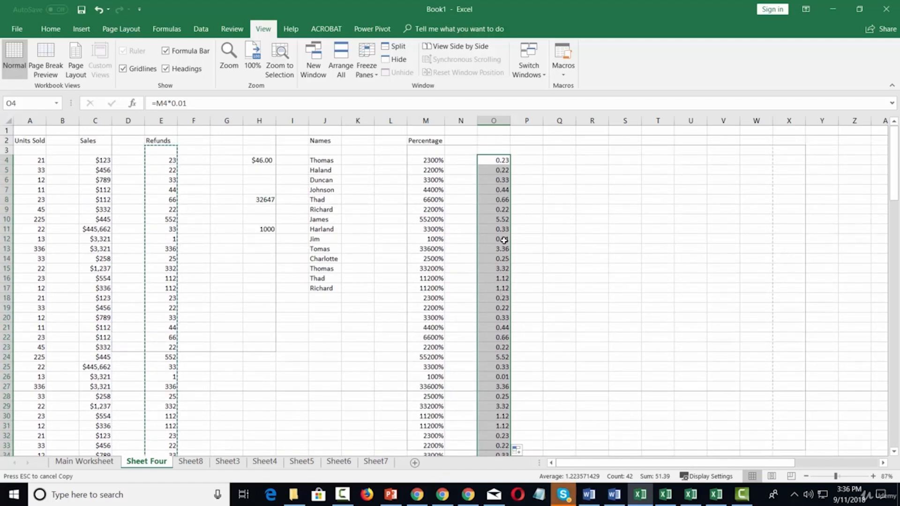
Format column O as Percentage with 2 decimal places
click(501, 118)
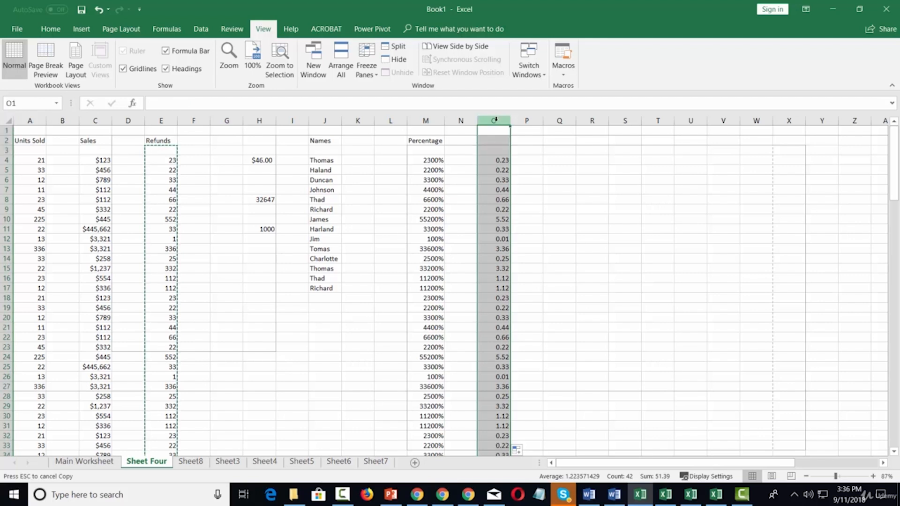
right_click(496, 119)
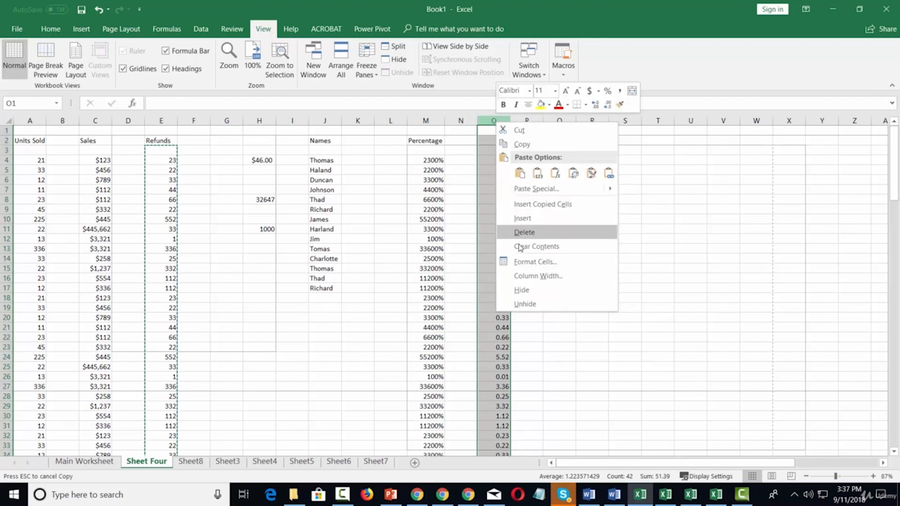
click(522, 262)
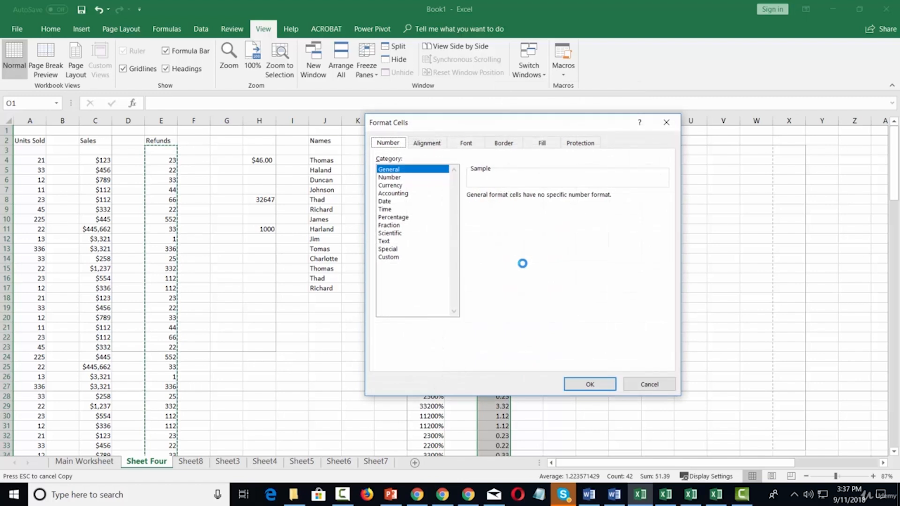
click(405, 218)
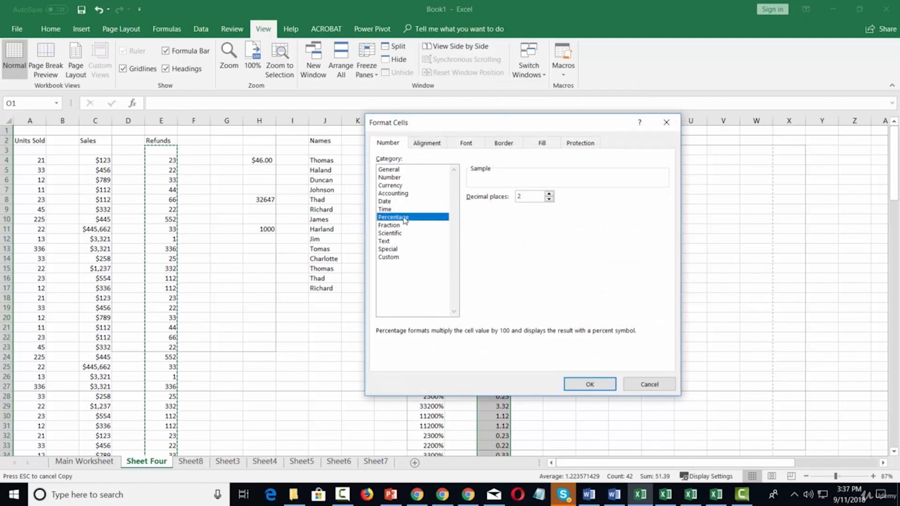
click(590, 385)
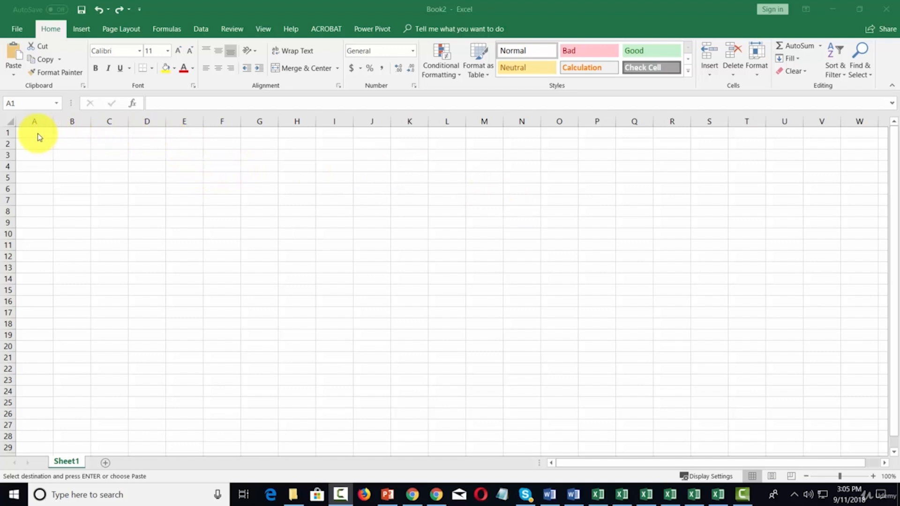
Enter the months Jan-18 through Dec-18 across row 1, from cell B1 to M1
click(72, 133)
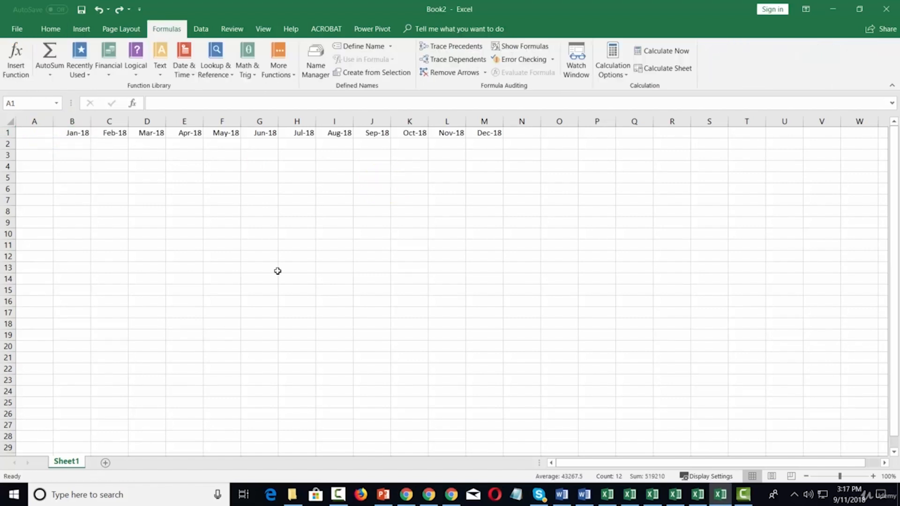
click(85, 133)
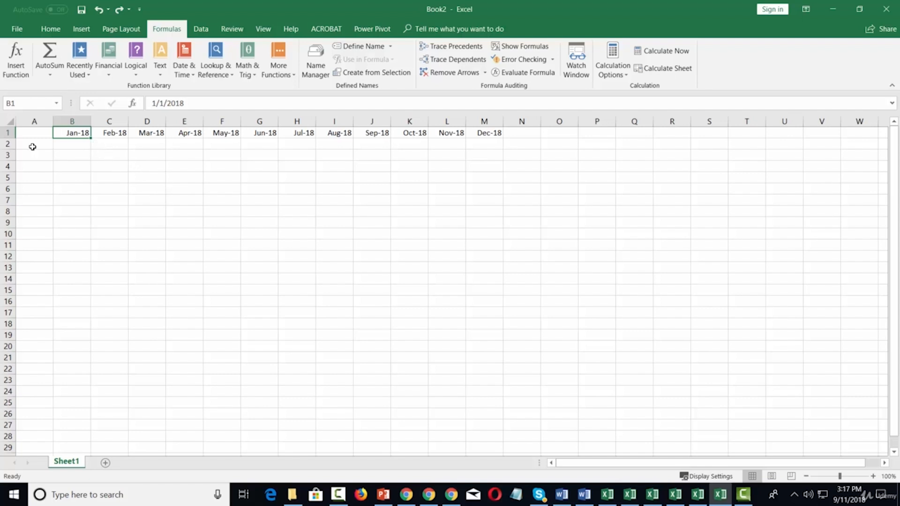
Open the Format Cells settings for the whole of row 1, look through the Date types and choose the Custom category
click(8, 132)
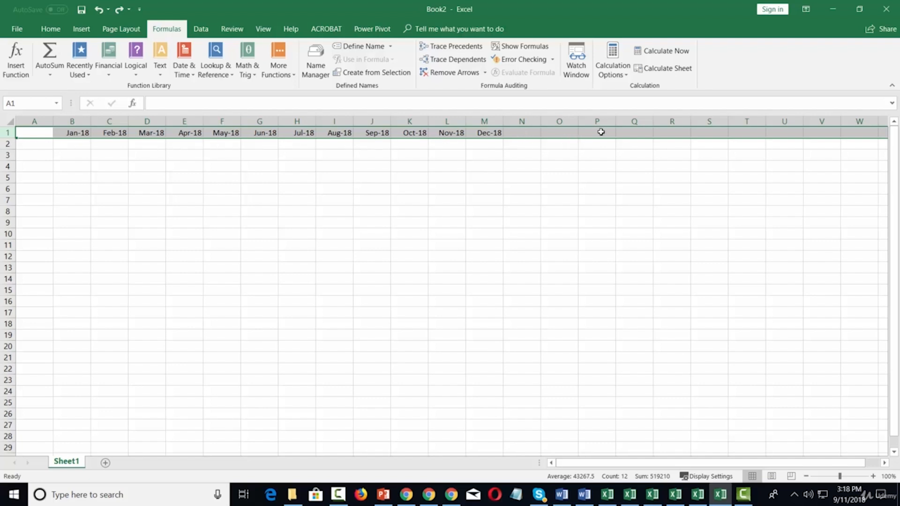
right_click(10, 133)
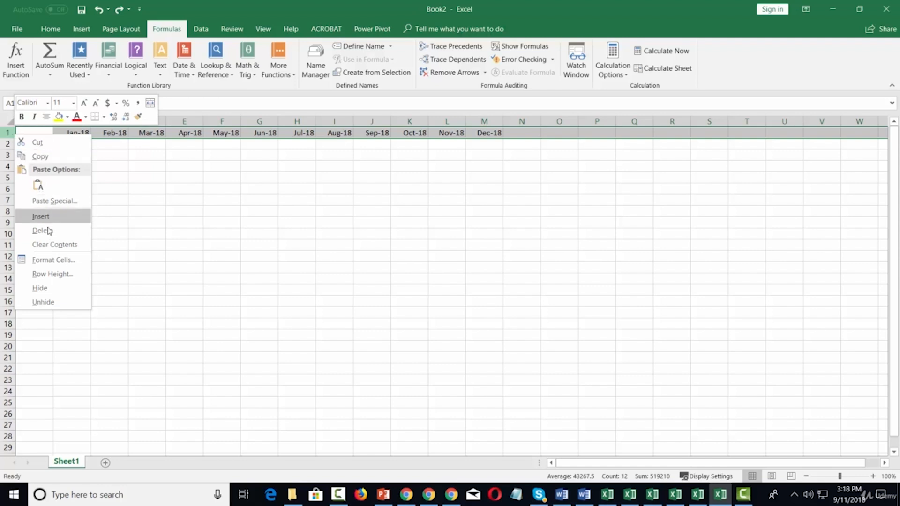
click(56, 262)
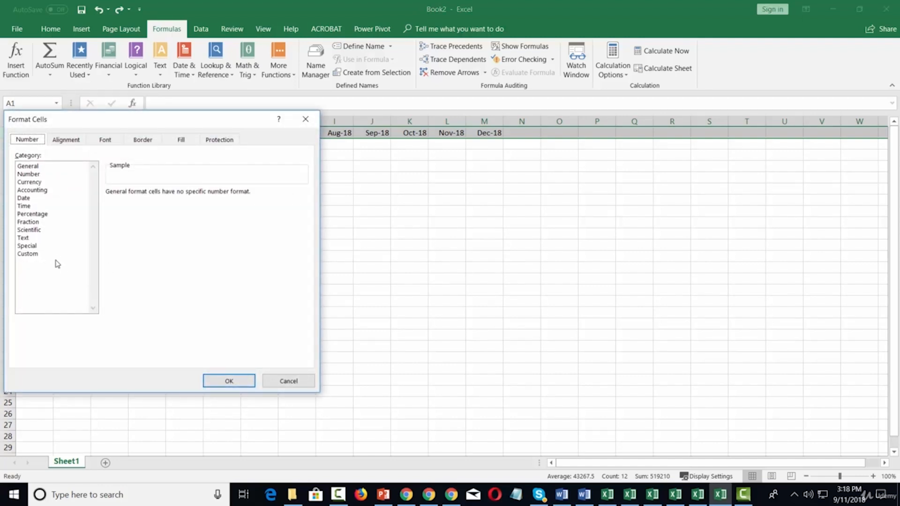
click(28, 200)
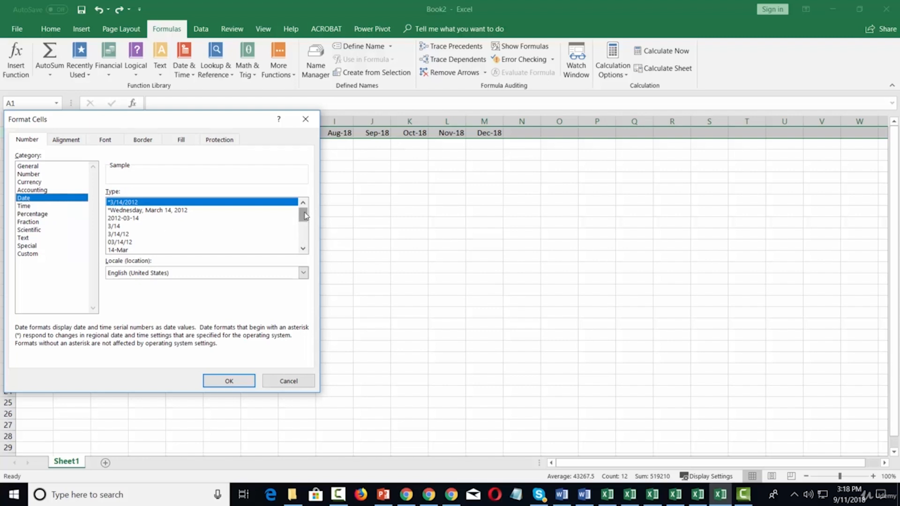
mouse_move(305, 216)
mouse_down()
mouse_move(301, 241)
mouse_move(302, 205)
mouse_up()
click(28, 255)
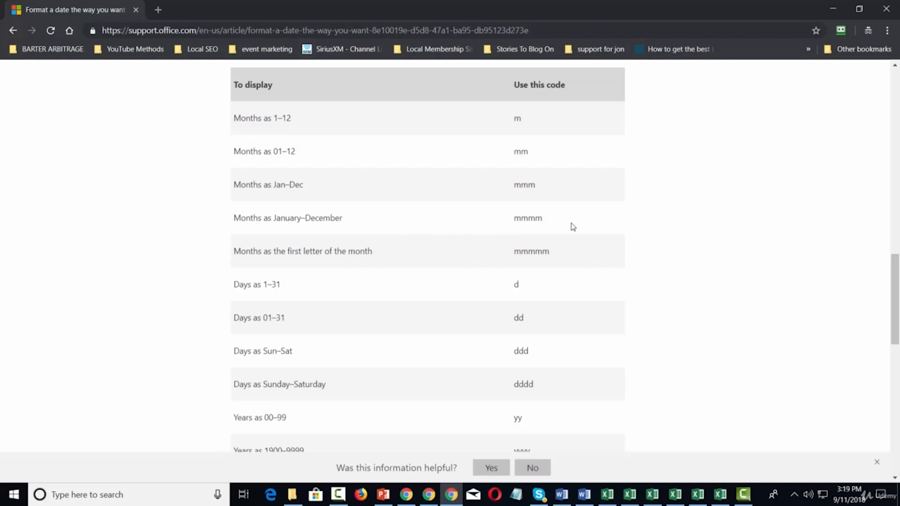
Check the month, day and year codes in the date format article and apply the custom format mmmm yyyy to row 1
scroll(573, 227, down, 2)
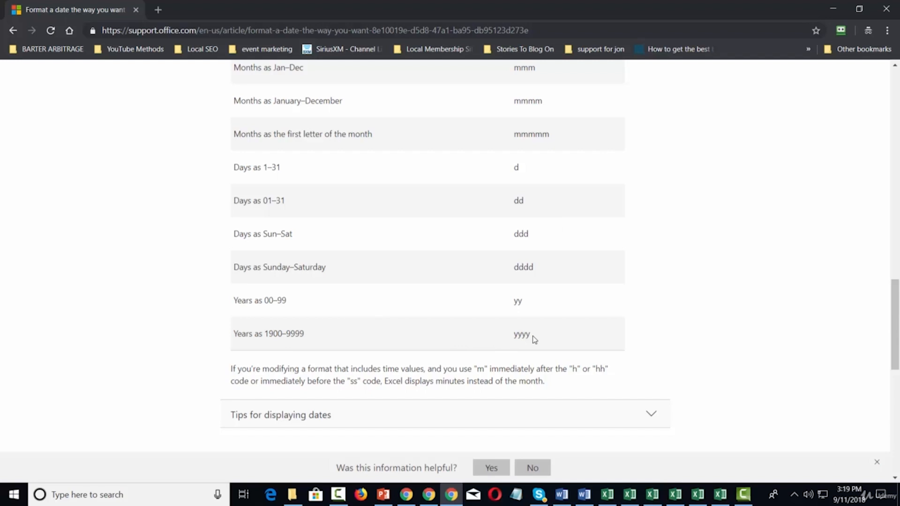
key(alt+Tab)
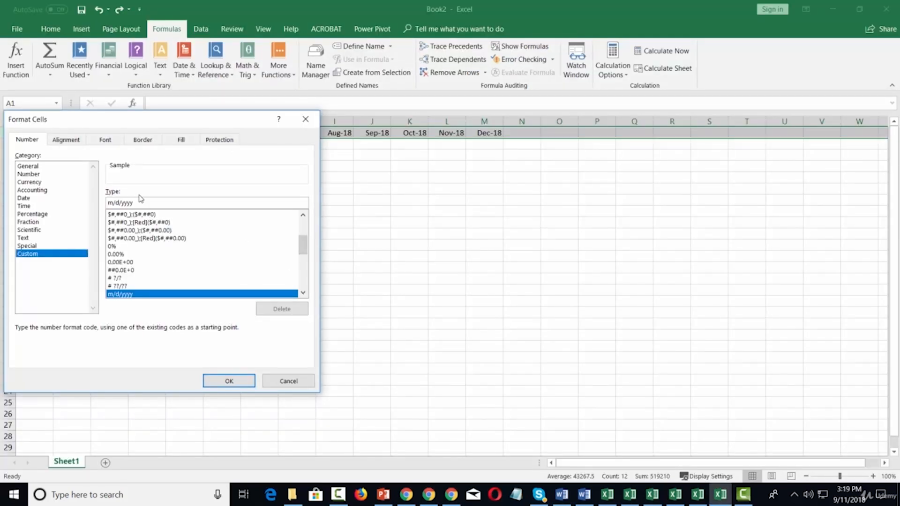
drag(303, 236, 303, 250)
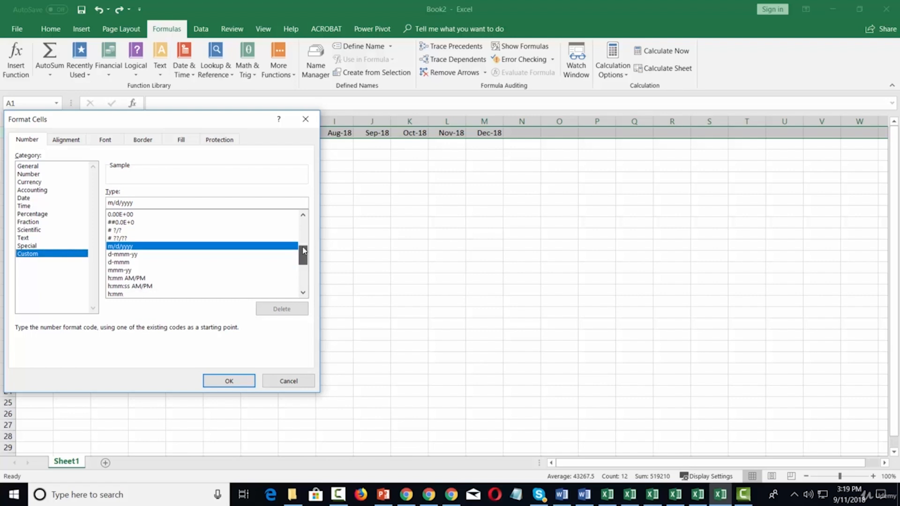
click(127, 271)
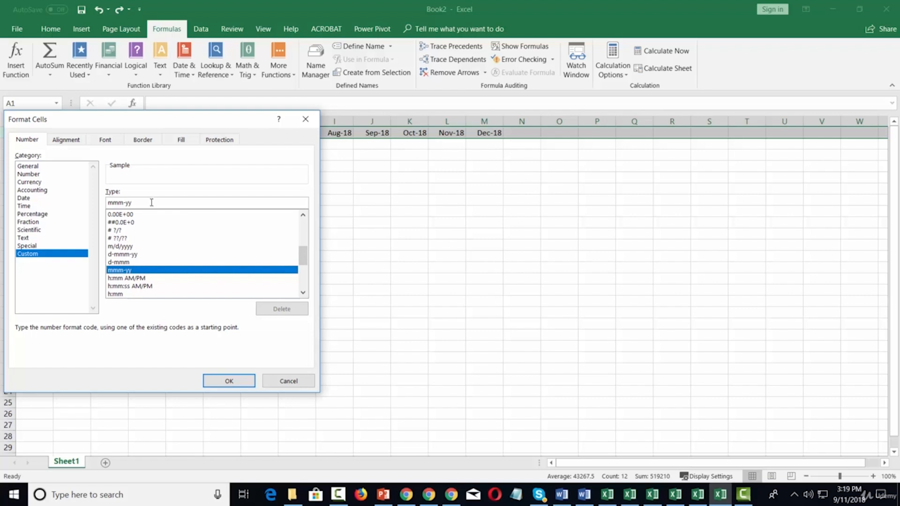
key(BackSpace)
key(BackSpace)
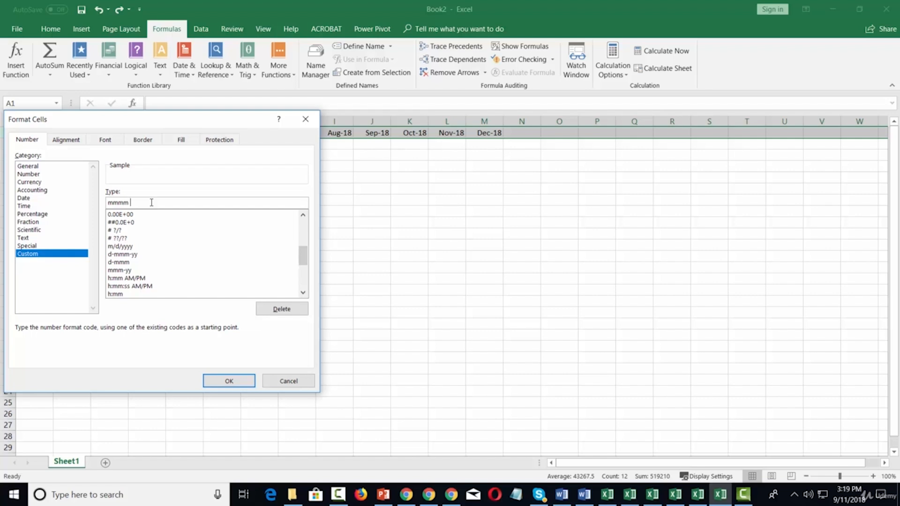
text(yy)
click(218, 382)
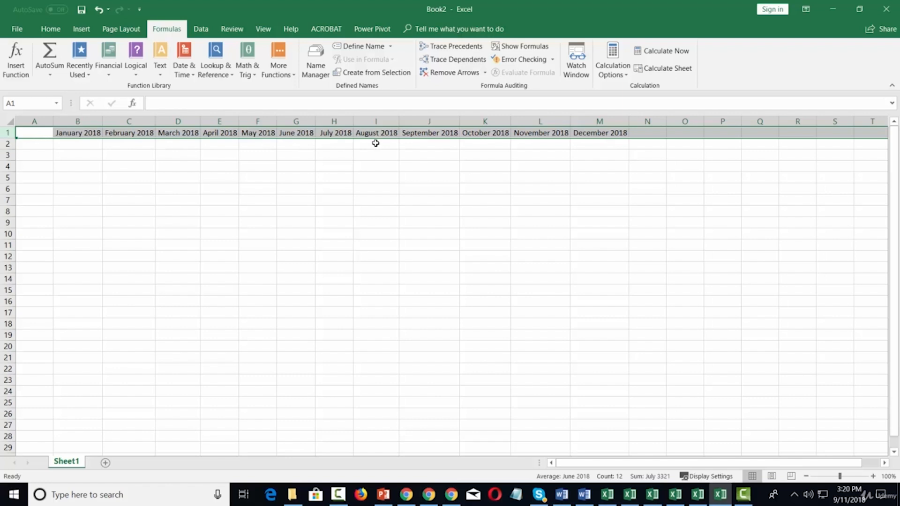
Format row 1 as a Date with the single-letter month type M
right_click(10, 133)
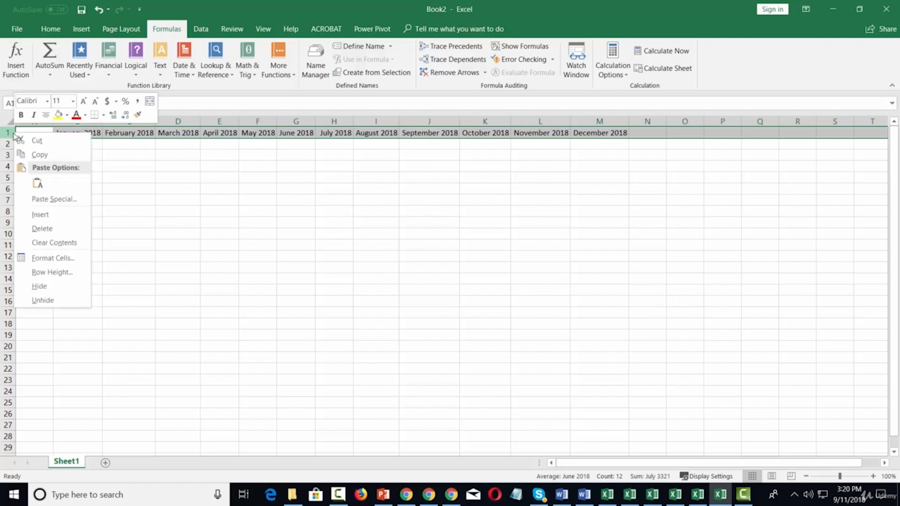
click(49, 261)
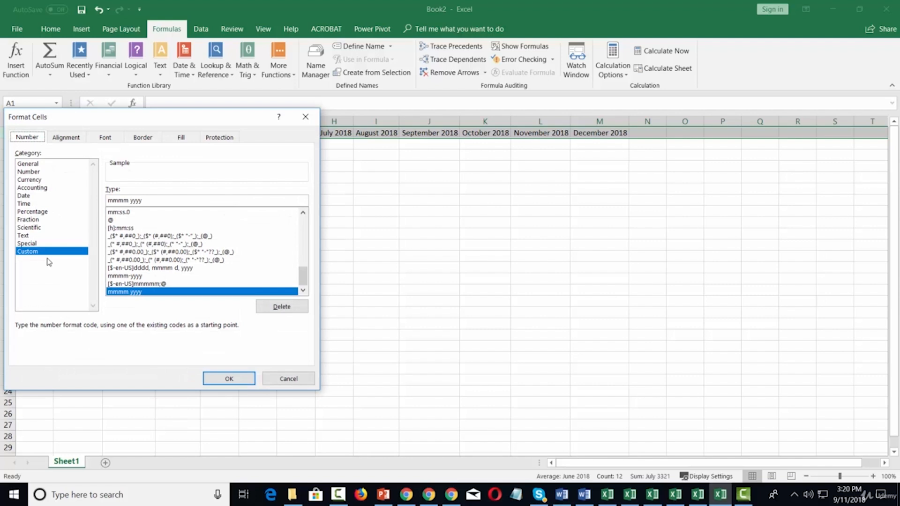
click(25, 197)
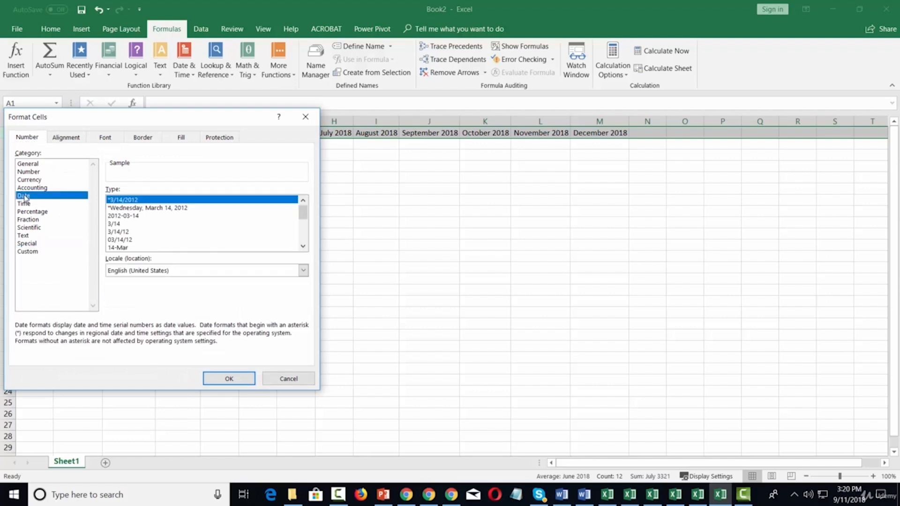
drag(302, 212, 303, 234)
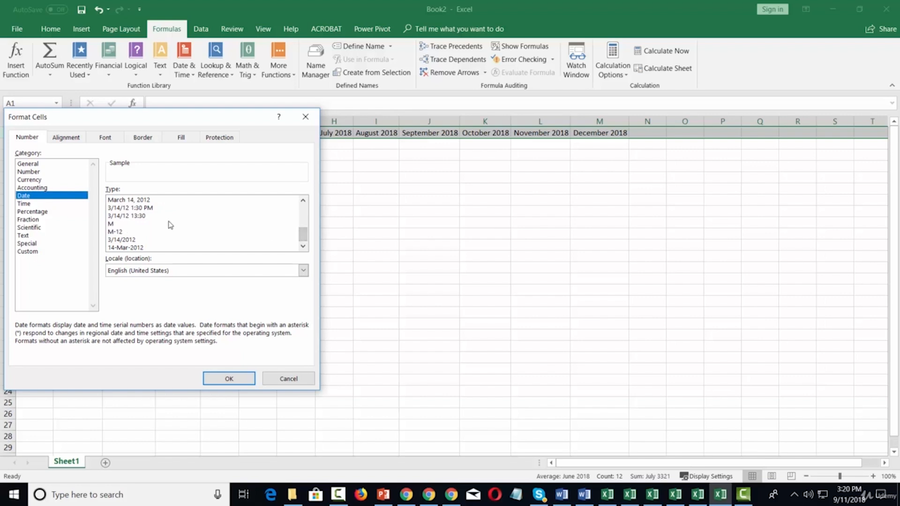
click(113, 225)
click(228, 379)
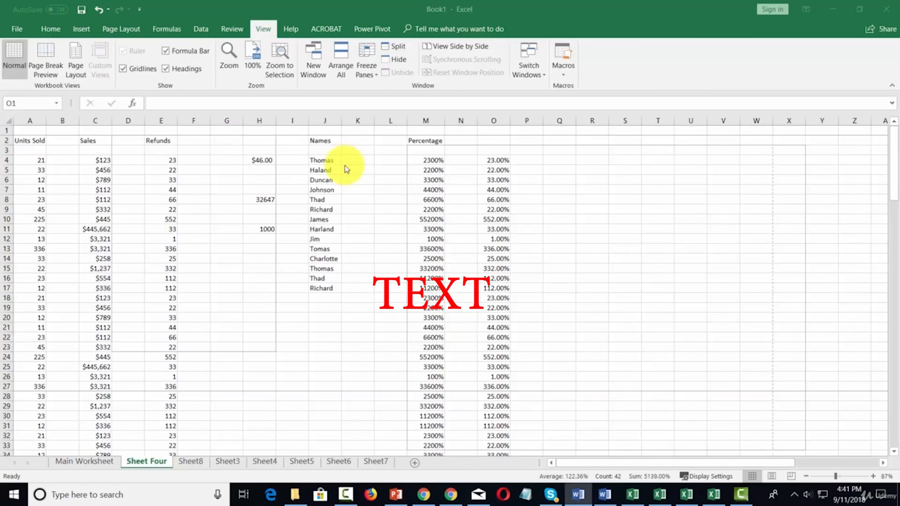
Enter Chicago, Los Angeles, Portland, Atlanta, Philadelphia, New York, Newark, Boston and Pittsburgh in cells Q4 to Q12
click(328, 160)
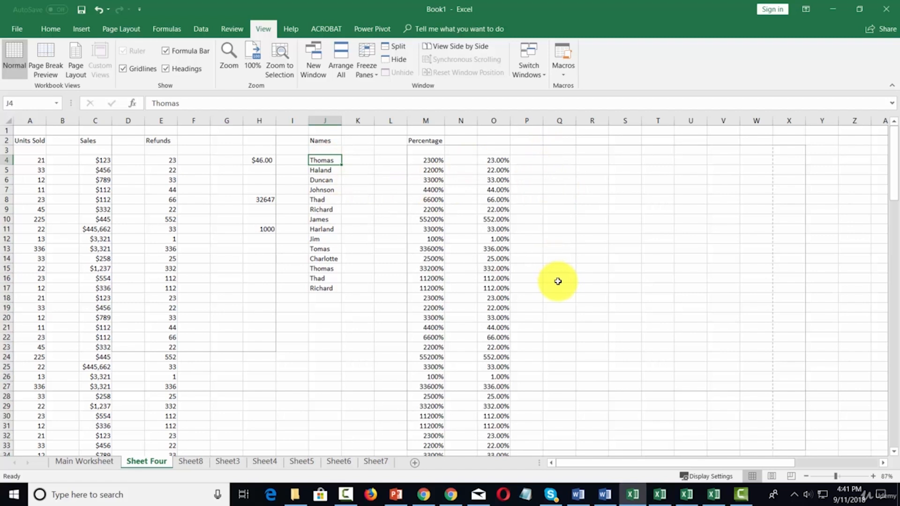
click(557, 142)
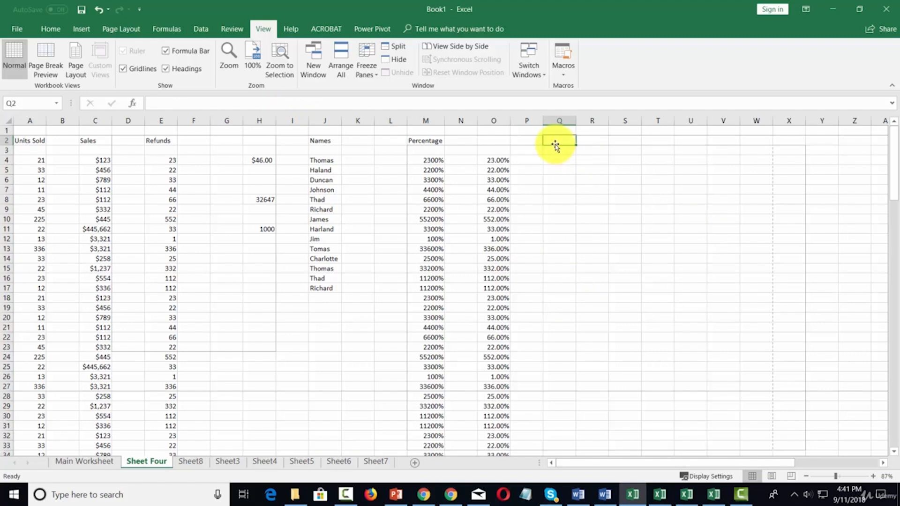
click(560, 160)
text(Chicago Los Angeles Portland Atlanta Philadelphia New York Newark Boston Pittsburgh)
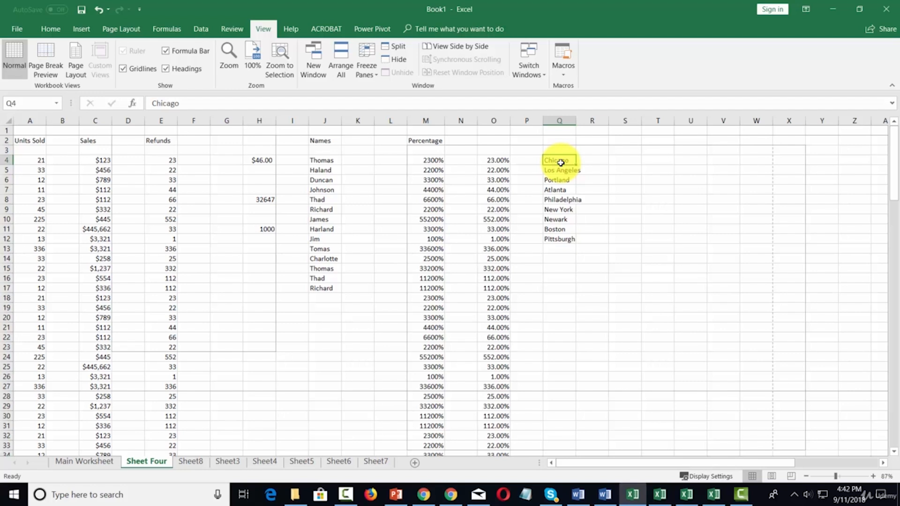
Go through the city entries in column Q one by one from Q4 down to Q12
key(Down)
key(Down)
key(Down)
key(Down)
key(Down)
key(Down)
key(Down)
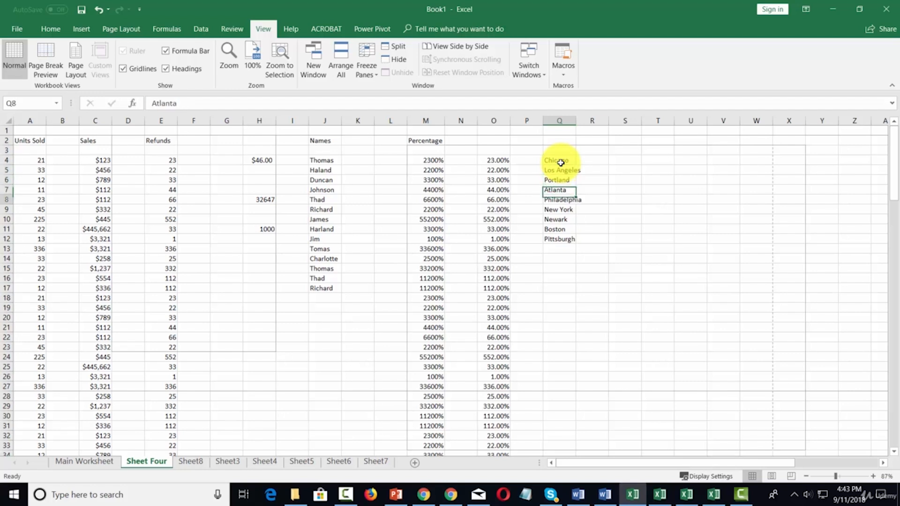
key(Down)
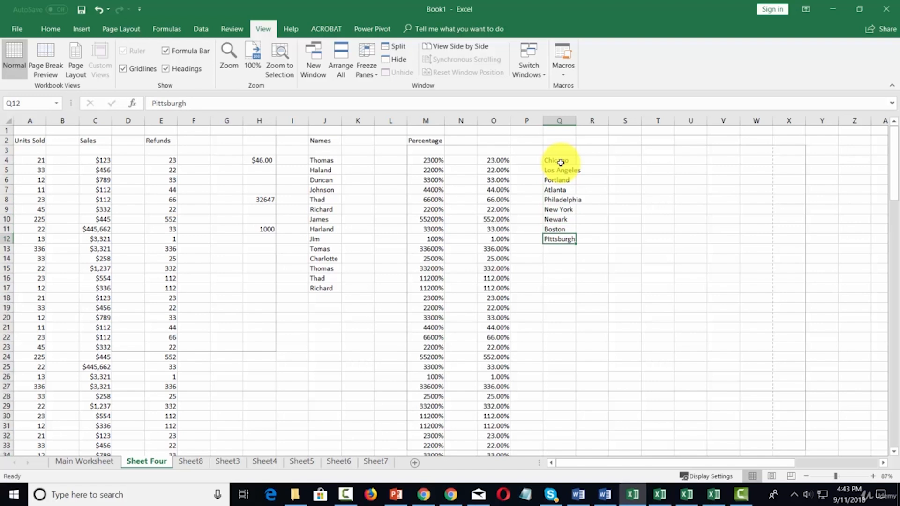
Make all of column Q bold, italic and underlined, and auto-fit its width to the city names
click(46, 31)
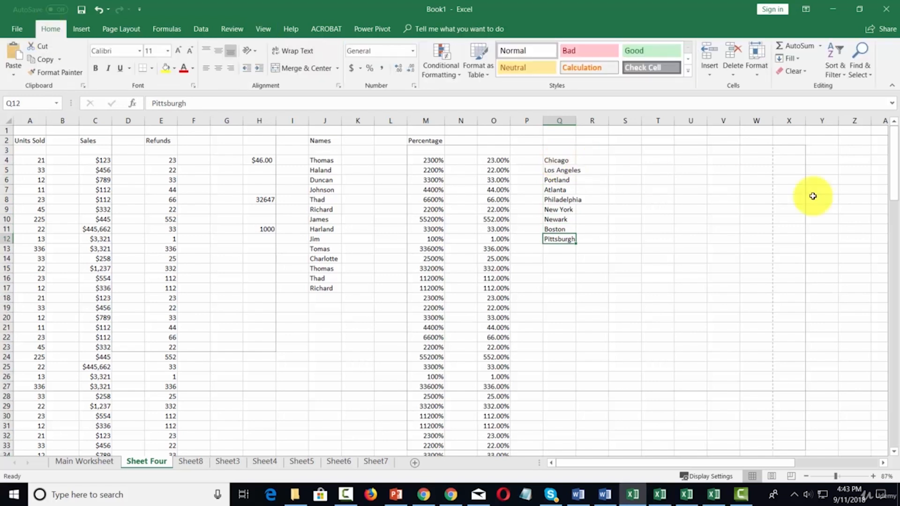
click(559, 121)
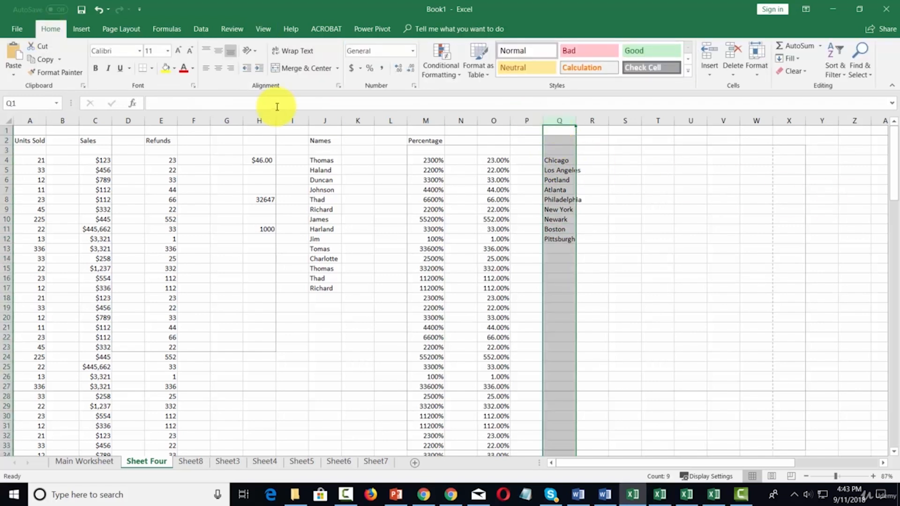
click(97, 69)
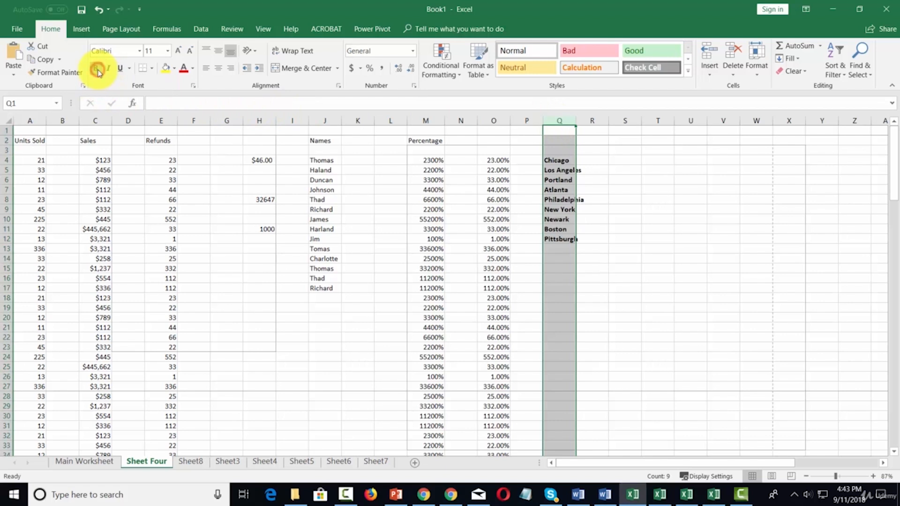
click(107, 70)
click(121, 68)
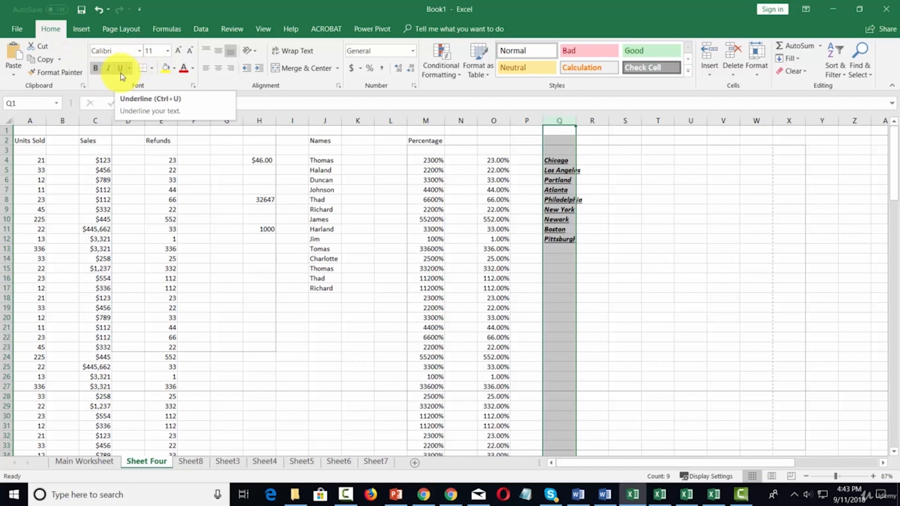
click(558, 160)
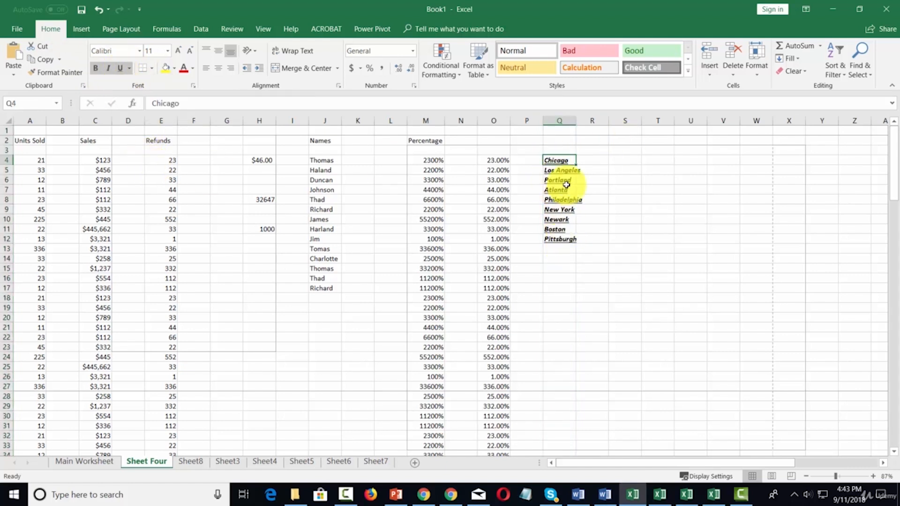
double_click(576, 121)
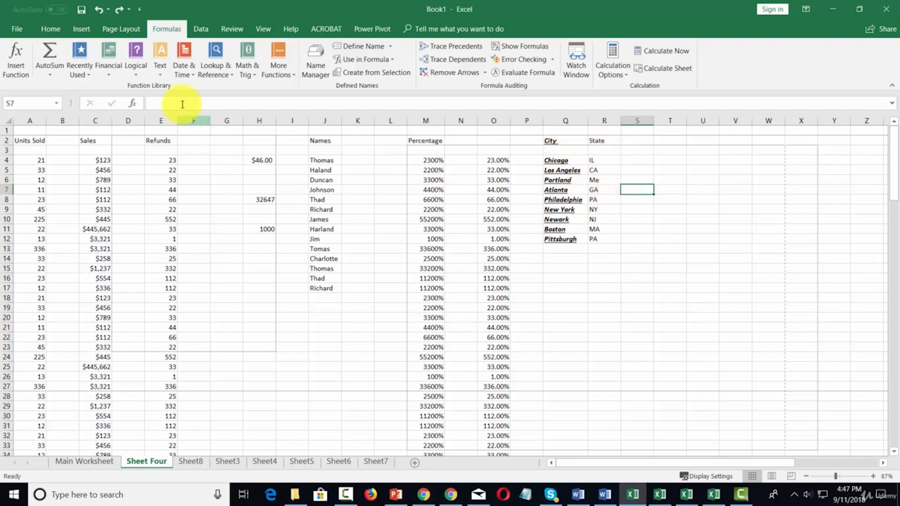
Look through the available Text and Logical functions
click(160, 63)
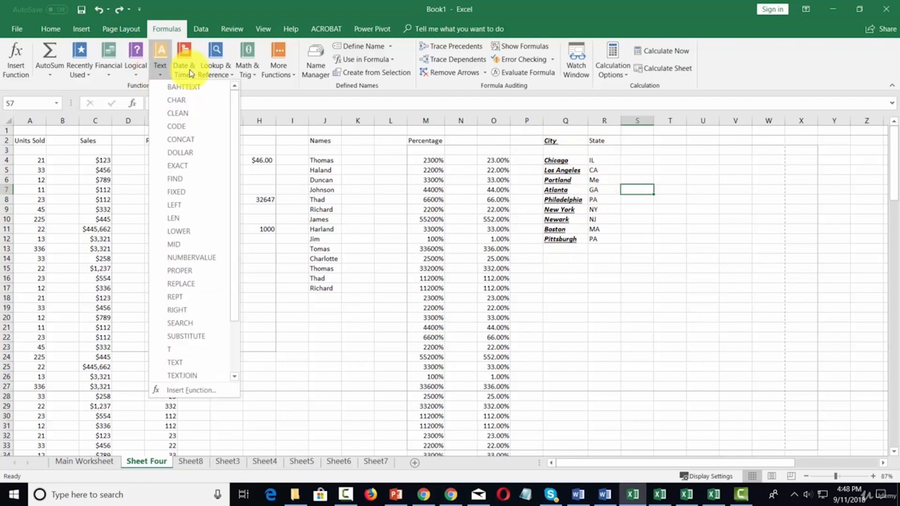
click(134, 65)
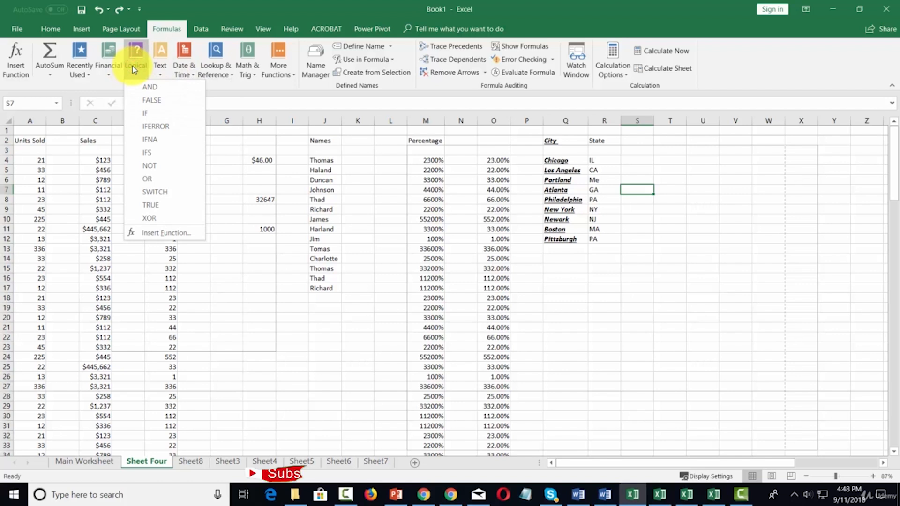